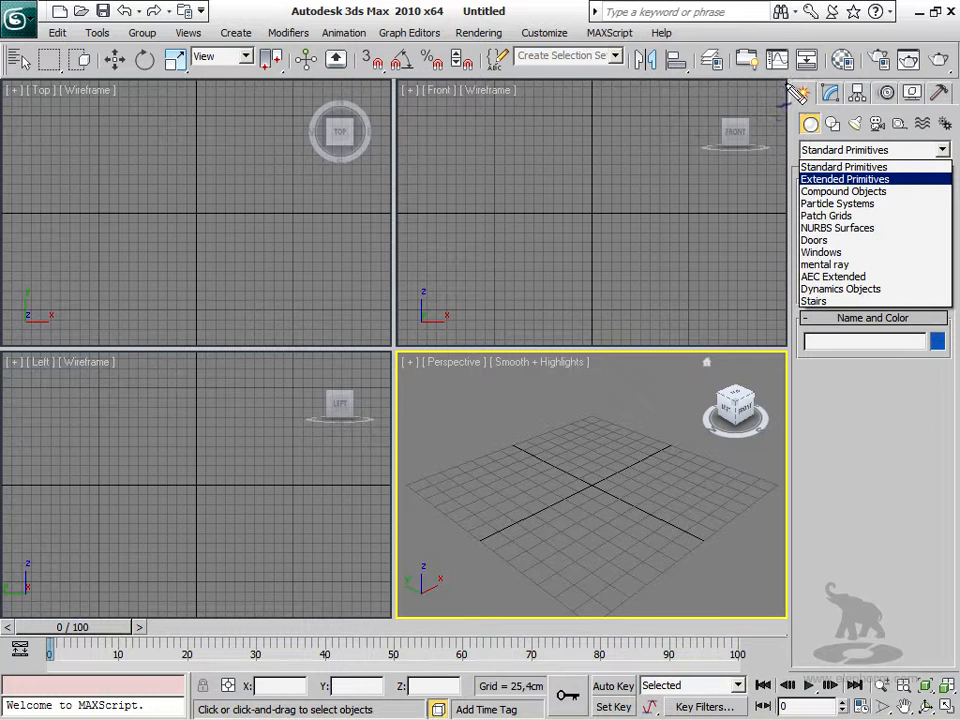
mouse_move(785, 86)
left_mouse_down()
mouse_move(789, 103)
mouse_move(815, 79)
mouse_move(817, 105)
mouse_move(953, 113)
left_mouse_up()
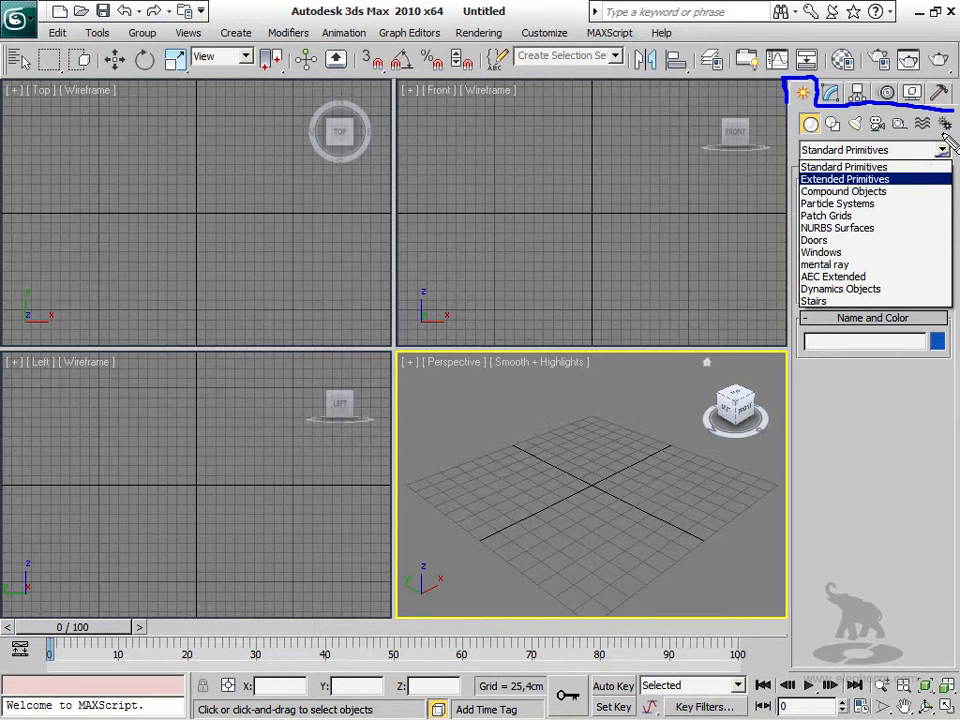
left_click(876, 129)
left_click(899, 130)
left_click(921, 130)
mouse_move(849, 137)
left_mouse_down()
mouse_move(864, 133)
mouse_move(797, 121)
mouse_move(799, 112)
mouse_move(818, 114)
mouse_move(800, 148)
mouse_move(781, 141)
mouse_move(783, 157)
left_mouse_up()
left_click_drag(932, 197, 946, 193)
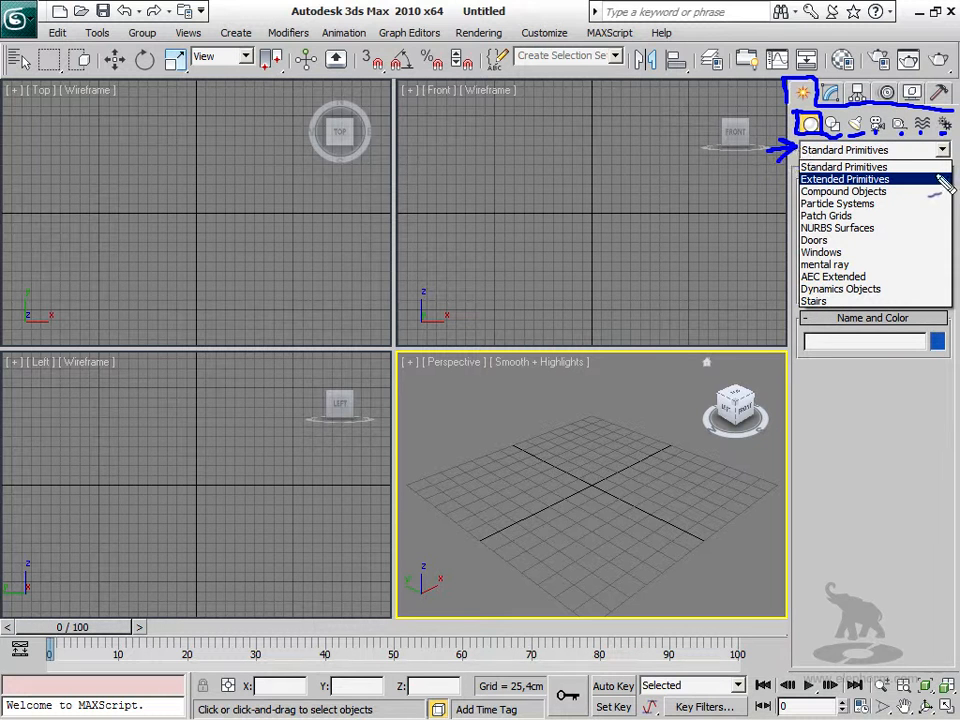
left_click_drag(941, 143, 944, 156)
mouse_move(888, 202)
left_mouse_down()
mouse_move(904, 187)
mouse_move(888, 225)
left_mouse_up()
left_click(886, 206)
left_click(856, 215)
left_click(835, 240)
left_click(848, 252)
left_click(860, 265)
left_click(873, 276)
left_click(893, 286)
left_click_drag(829, 302, 839, 298)
left_click_drag(823, 379, 833, 376)
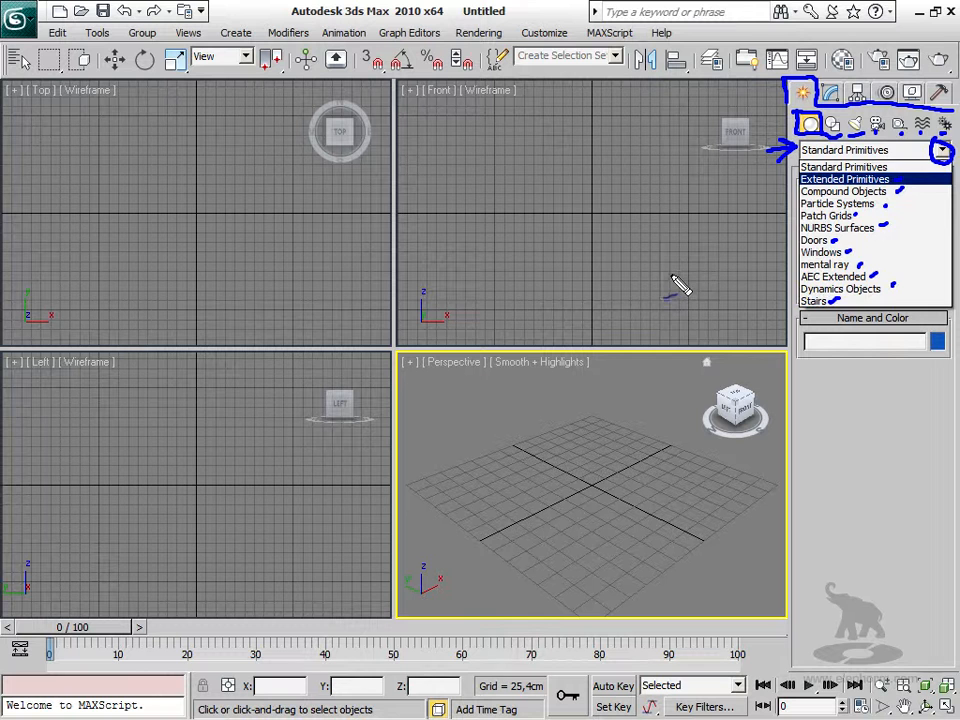
key("Escape")
Create a Hedra from the Extended Primitives on the grid in the Perspective view.
left_click(942, 150)
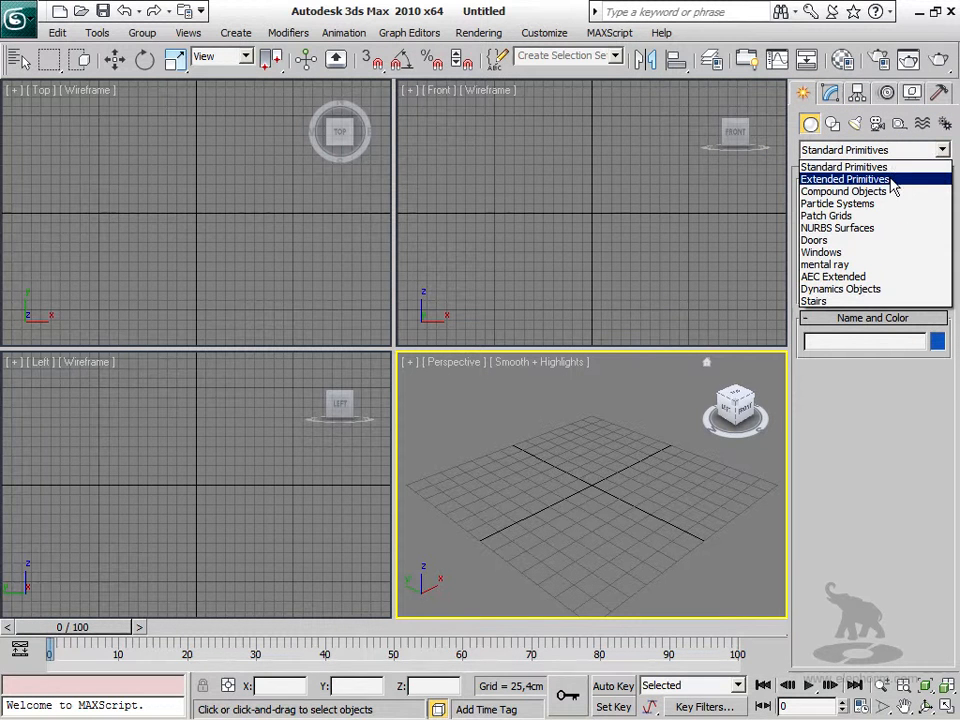
left_click(845, 179)
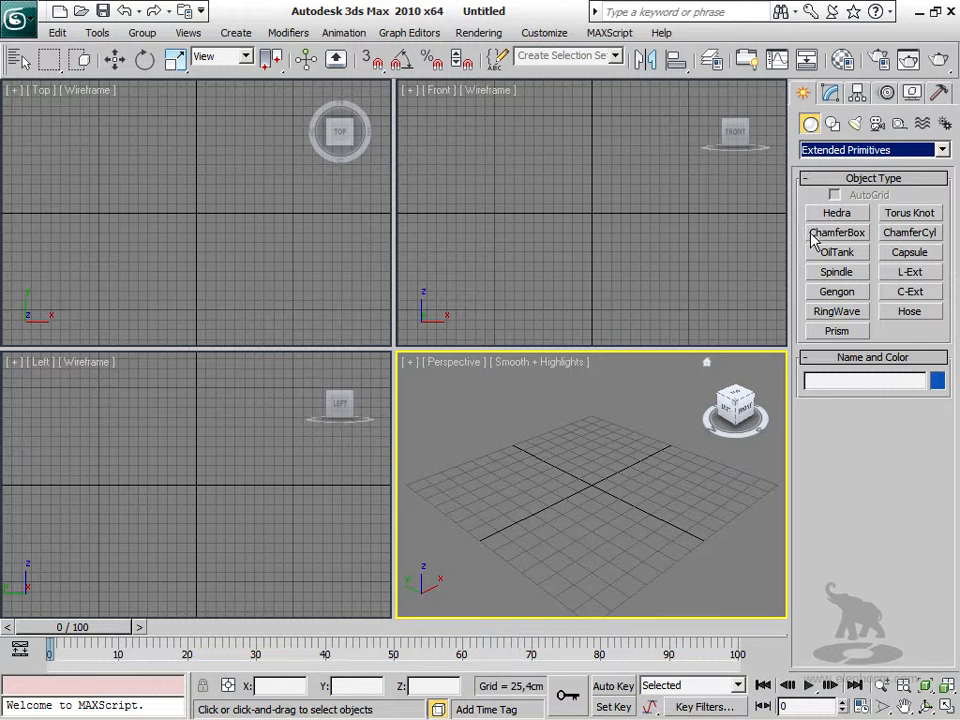
left_click(838, 213)
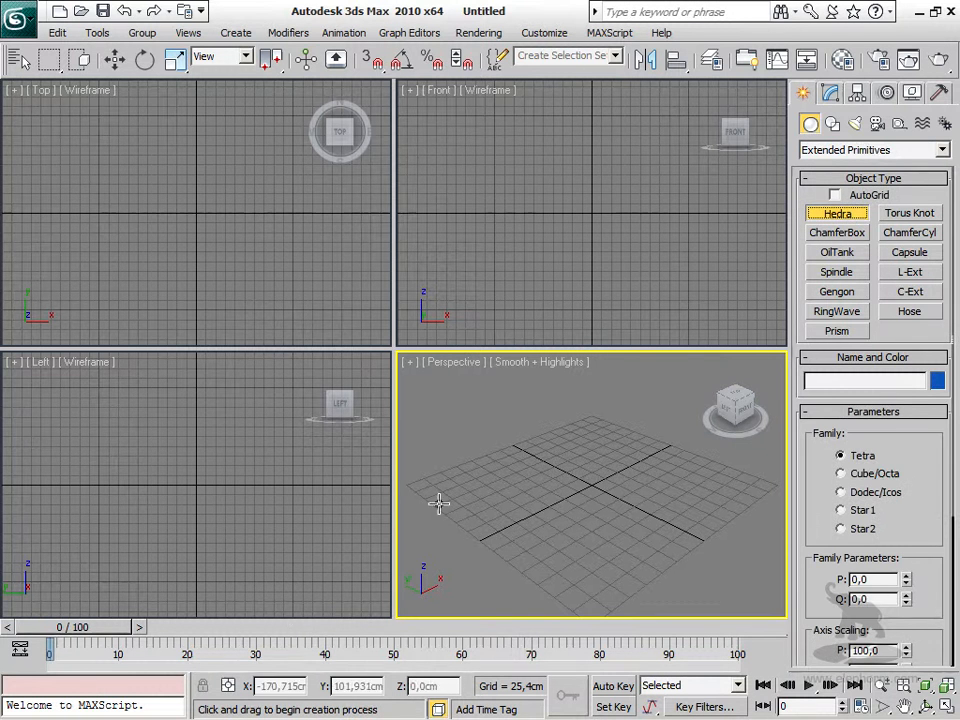
left_click_drag(501, 497, 548, 462)
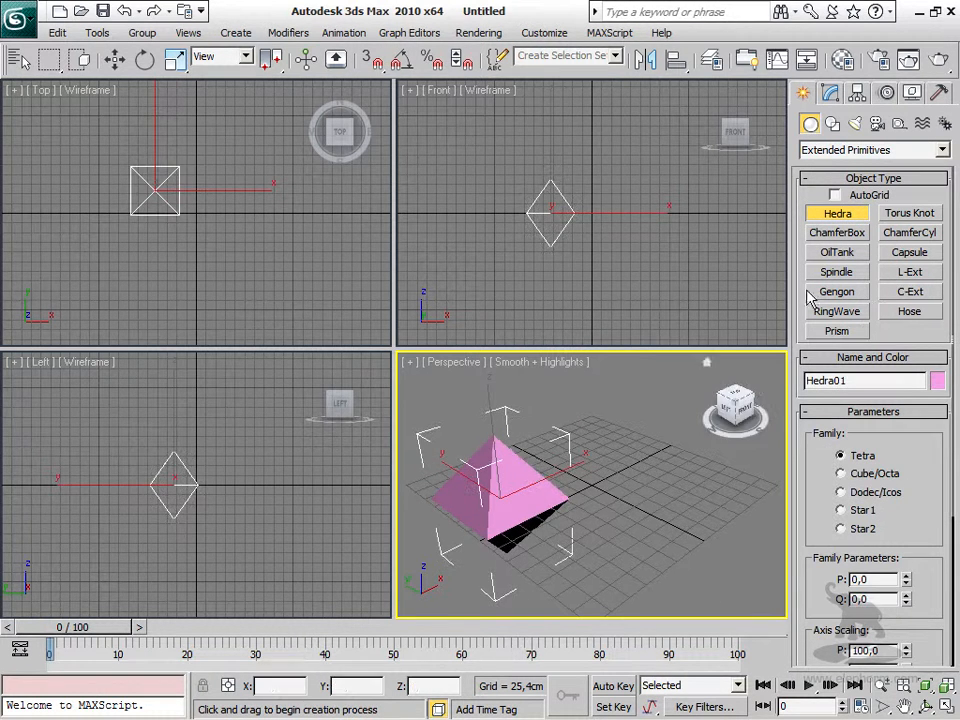
Try the other hedra families, settling on Star1, and set family parameter P to 0,3.
left_click(841, 473)
left_click(877, 493)
left_click(864, 510)
left_click_drag(906, 581, 899, 548)
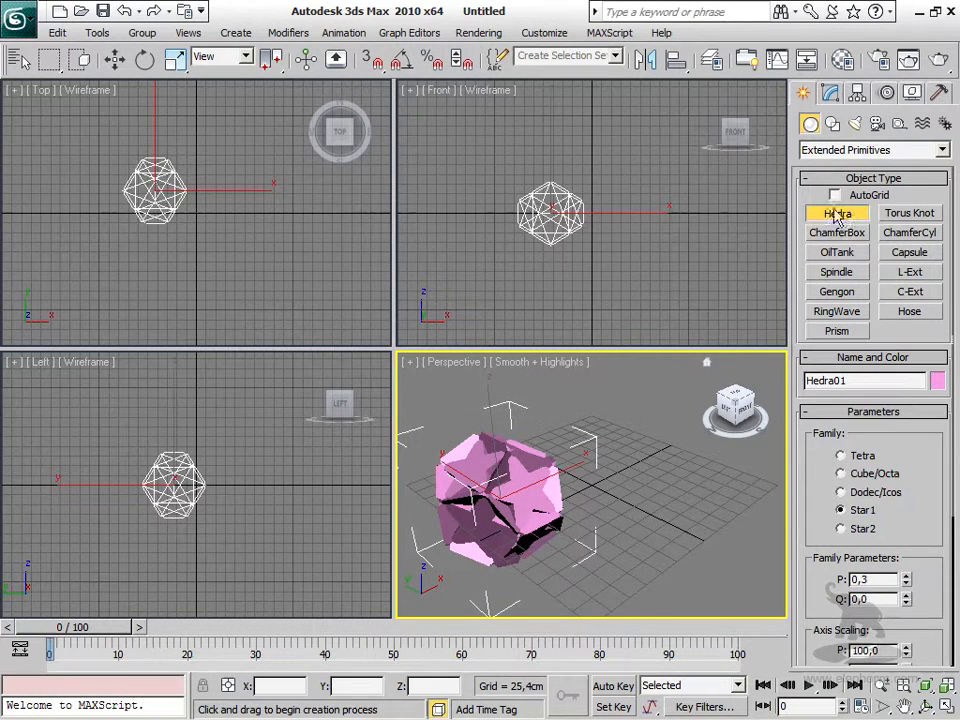
Create an OilTank beside the hedra, about 70 cm in radius and 186 cm high, with caps about 17,5 cm high.
left_click(838, 234)
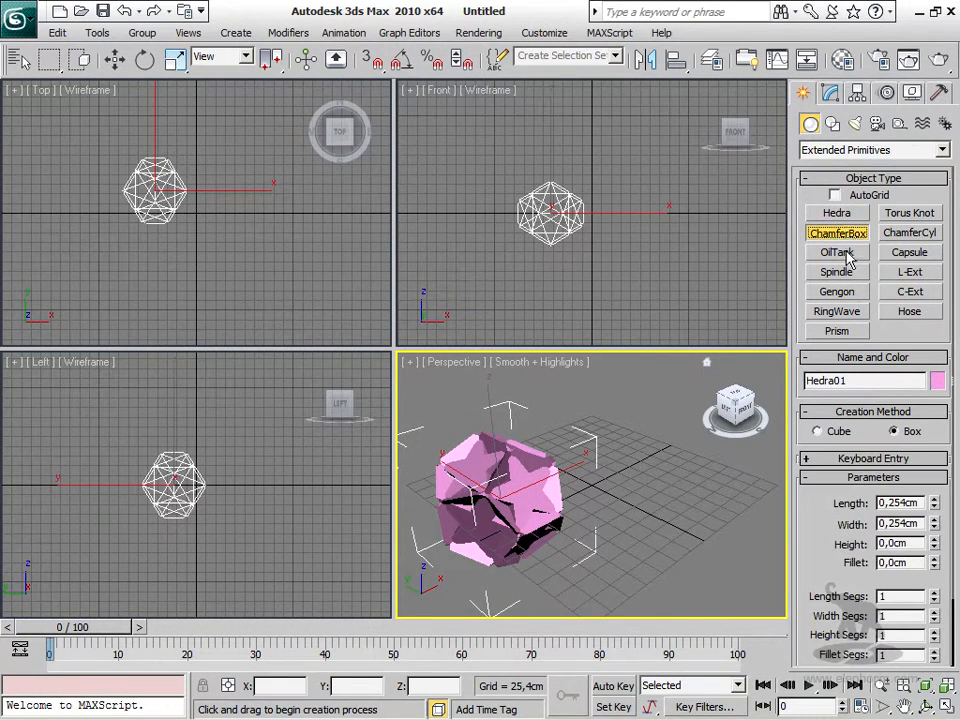
left_click(838, 252)
left_click_drag(654, 512, 671, 493)
left_click(663, 362)
left_click(669, 482)
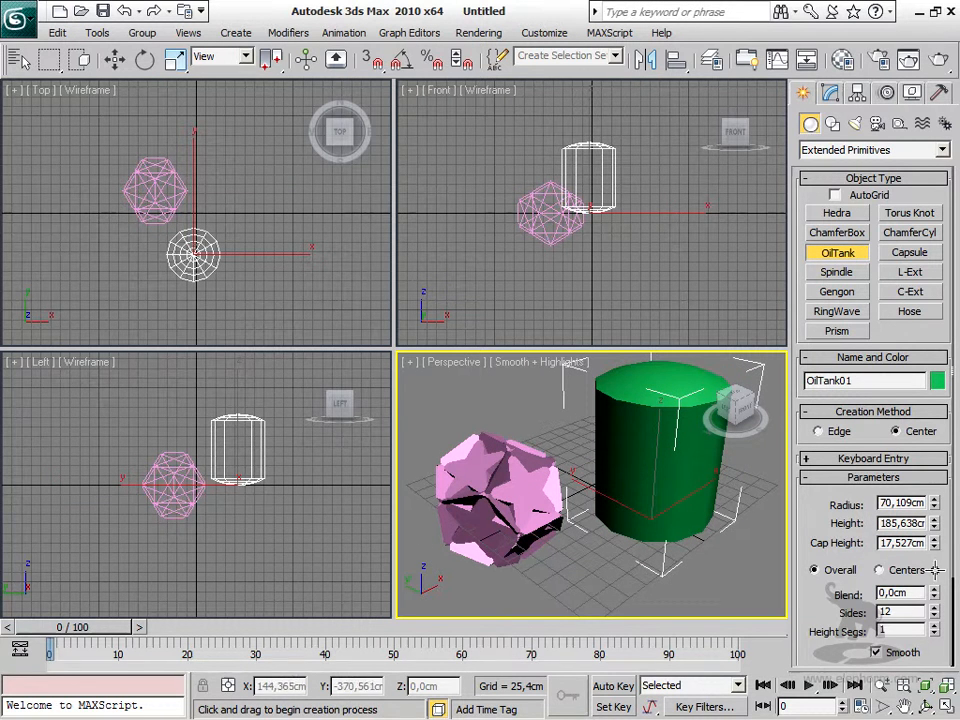
Set the oil tank's blend to 21,692 cm, cap height to 55,481 cm and height segments to 4, and increase its number of sides.
left_click(934, 590)
left_click_drag(934, 590, 903, 578)
left_click_drag(933, 538, 857, 398)
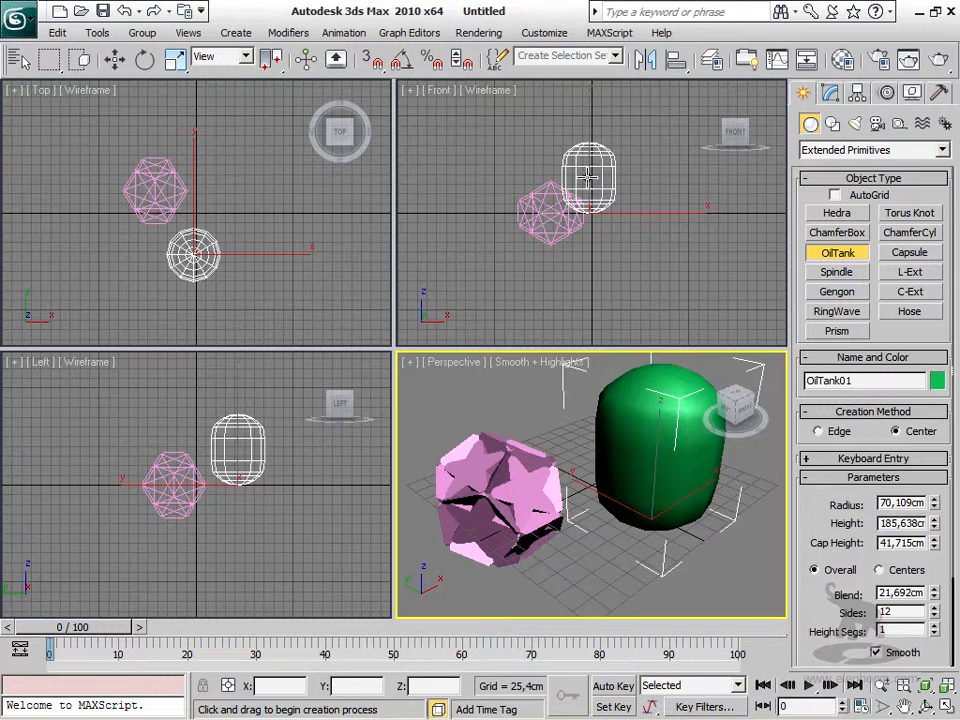
left_click_drag(936, 548, 936, 534)
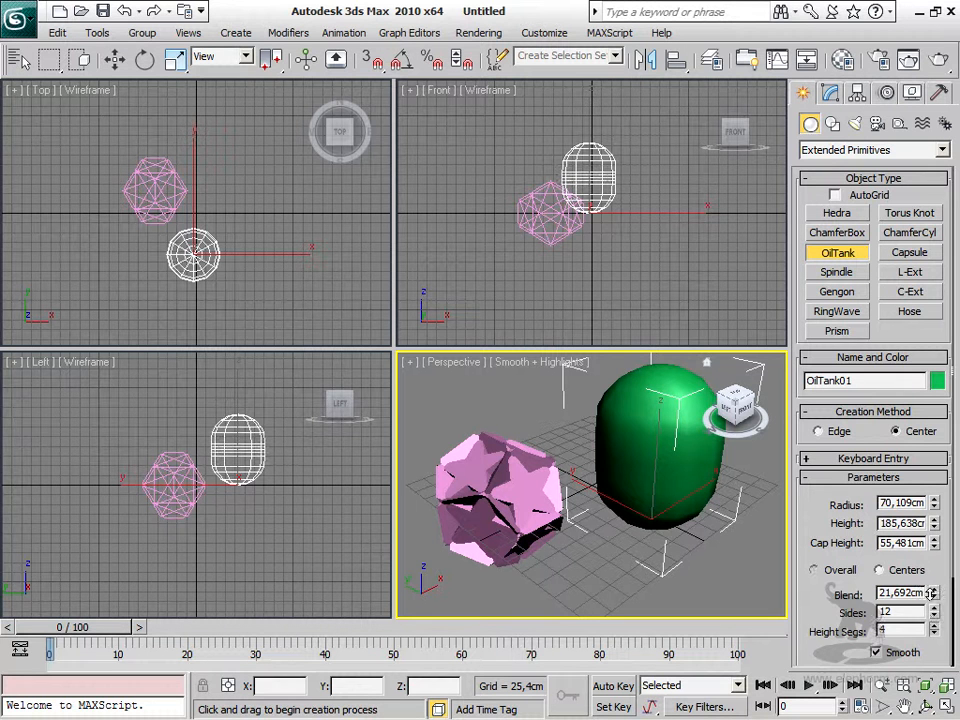
left_click_drag(934, 614, 896, 573)
Create a Spindle in front of the oil tank, about 51 cm in radius and 132 cm high, with pointed caps.
left_click(837, 272)
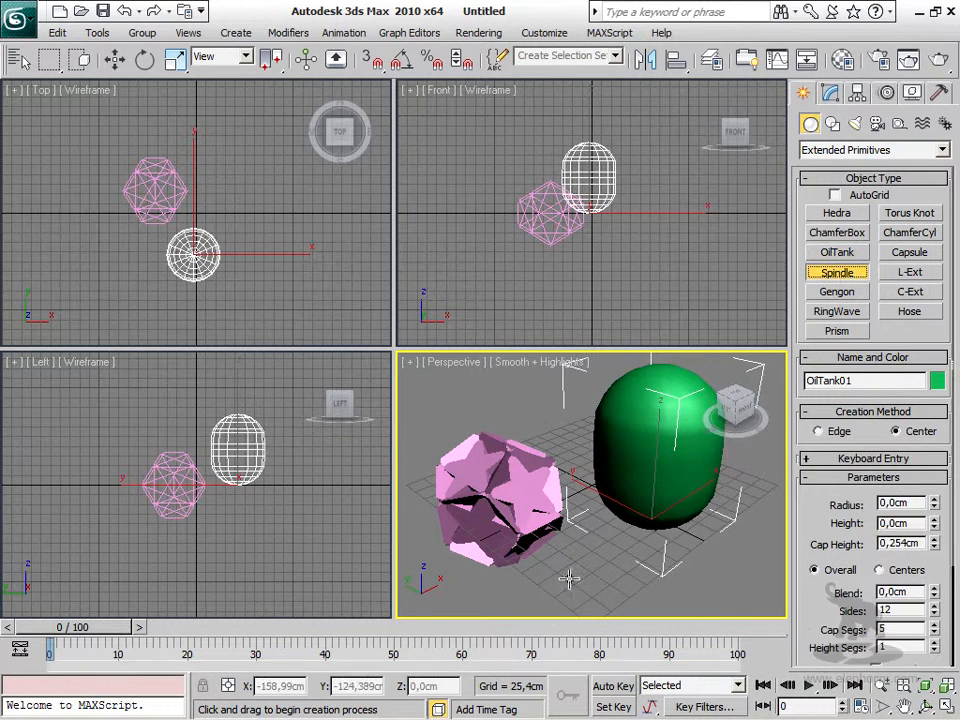
left_click_drag(575, 575, 626, 561)
left_click(608, 440)
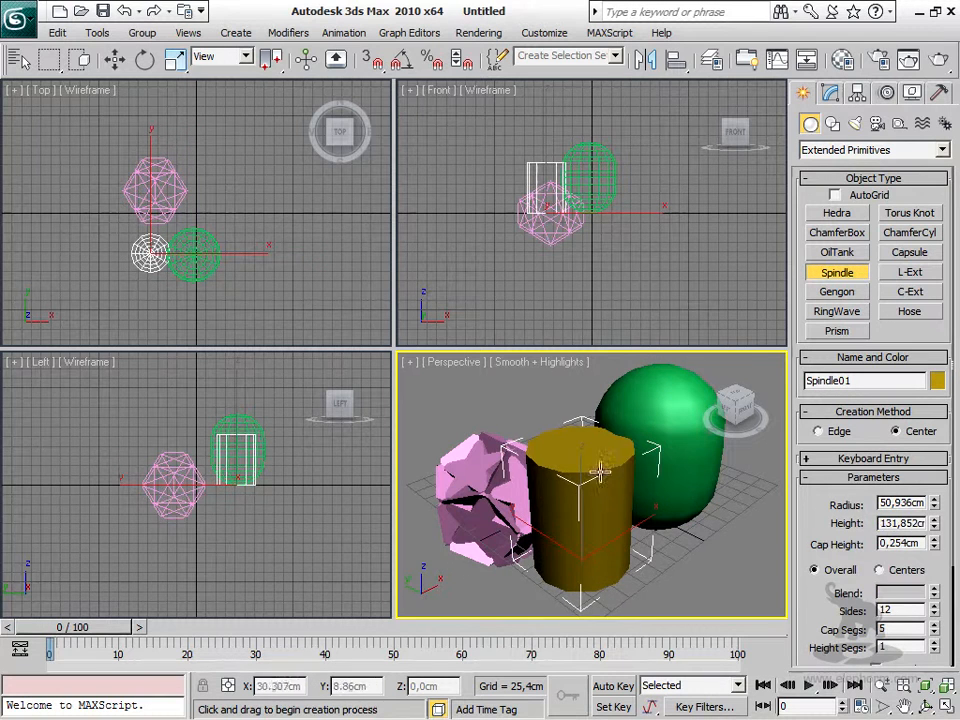
left_click(563, 436)
Create a five-sided Gengon beside the spindle, about 63 cm in radius and 168 cm high, with a fillet of about 20 cm.
left_click(837, 291)
left_click_drag(692, 553, 710, 530)
left_click(685, 386)
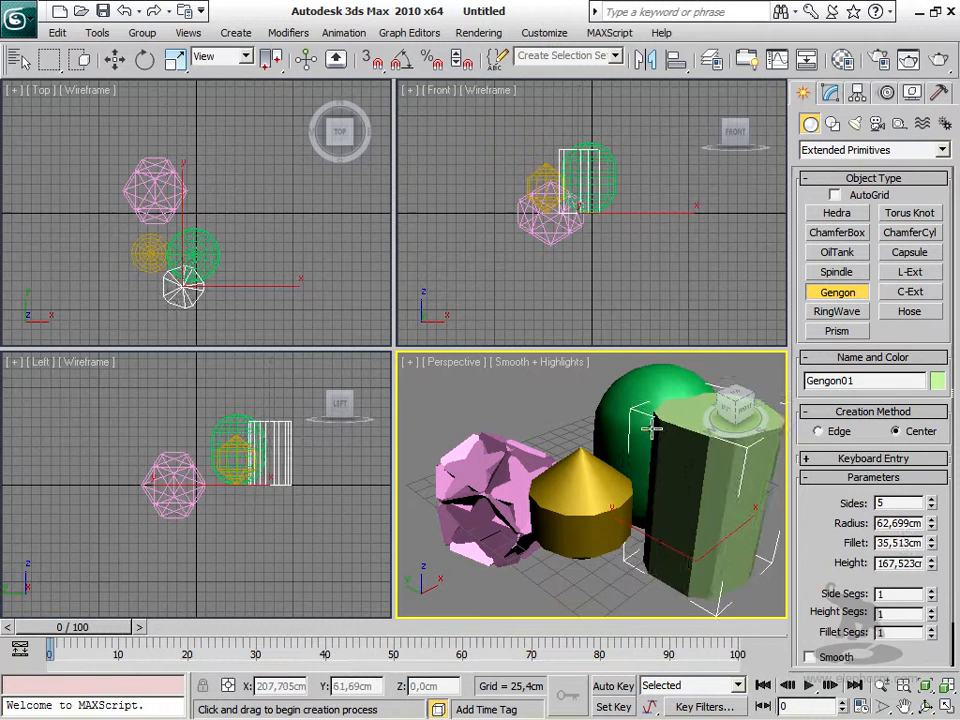
left_click(643, 482)
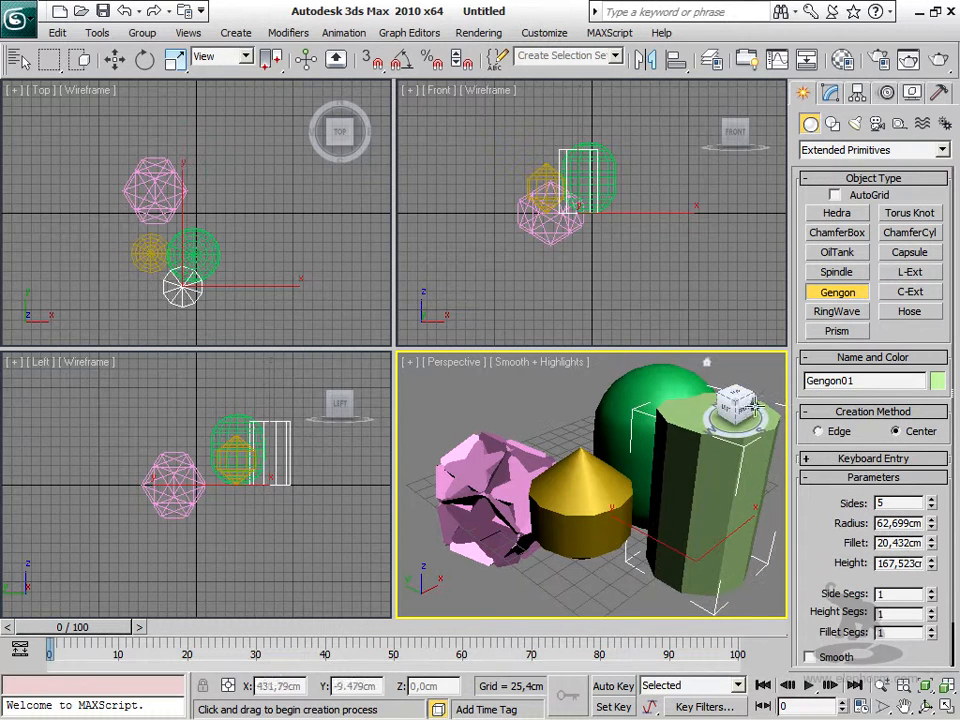
Create a flat RingWave in front of the spindle, about 66 cm in radius with a ring width of about 38 cm.
left_click(836, 311)
left_click_drag(579, 590, 603, 585)
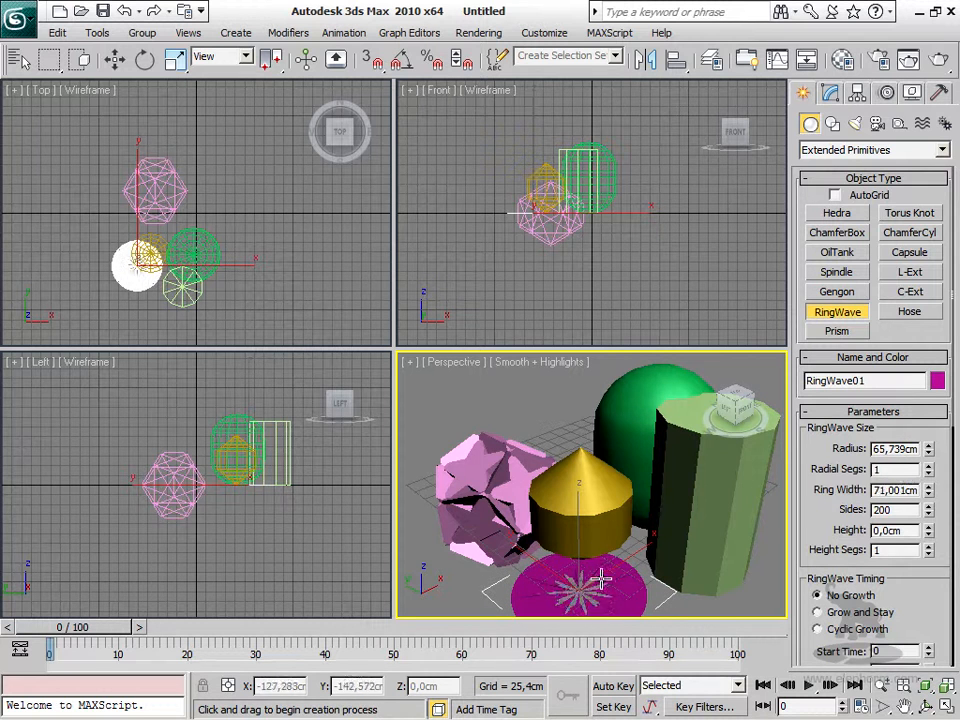
left_click(442, 422)
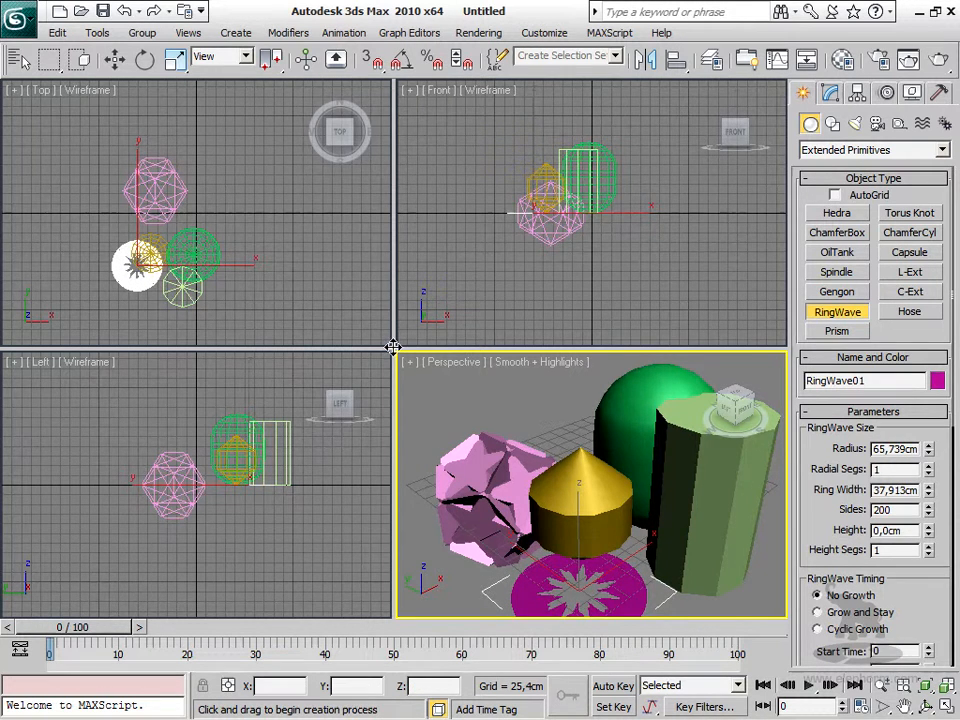
Enlarge the Perspective viewport and set the ring wave's radius to 91,377 cm and ring width to 29,193 cm.
left_click_drag(393, 347, 55, 100)
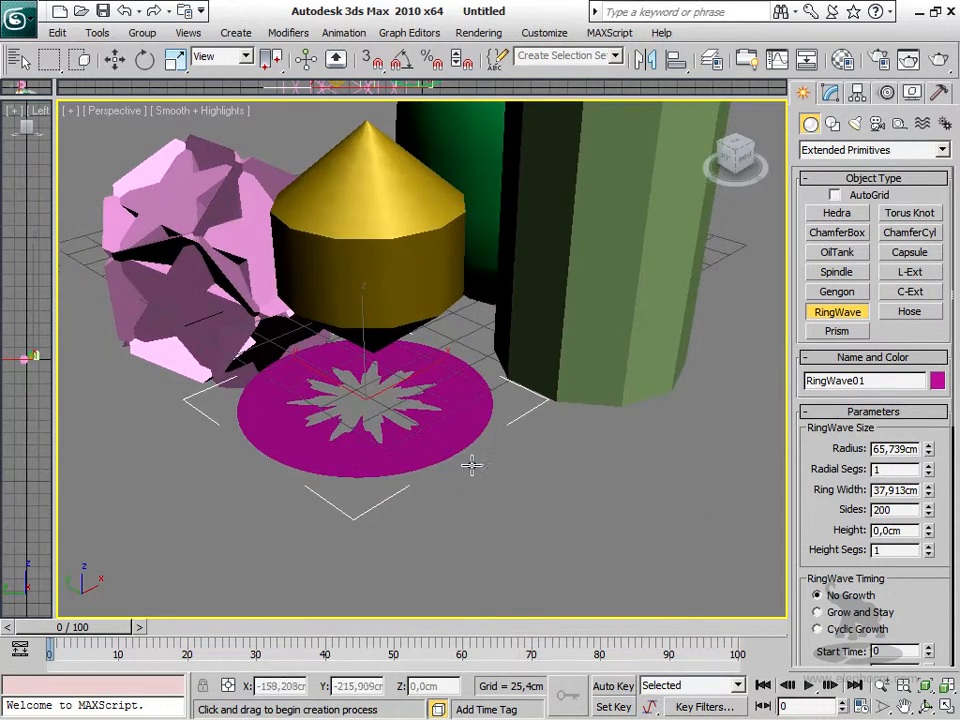
left_click_drag(930, 447, 909, 405)
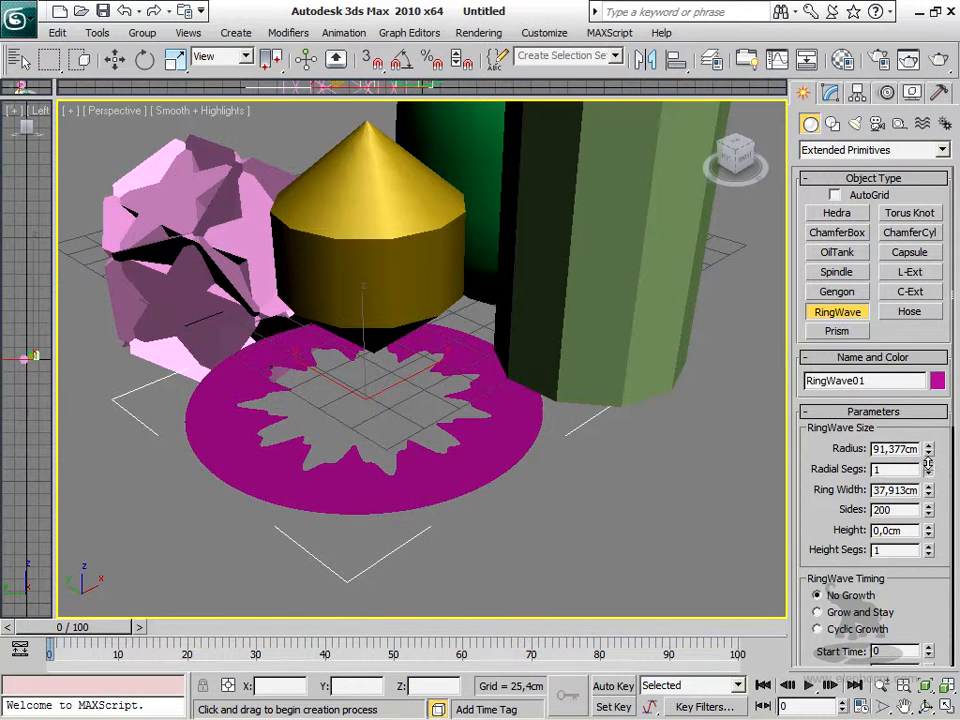
left_click_drag(930, 490, 896, 506)
middle_click_drag(742, 459, 756, 527)
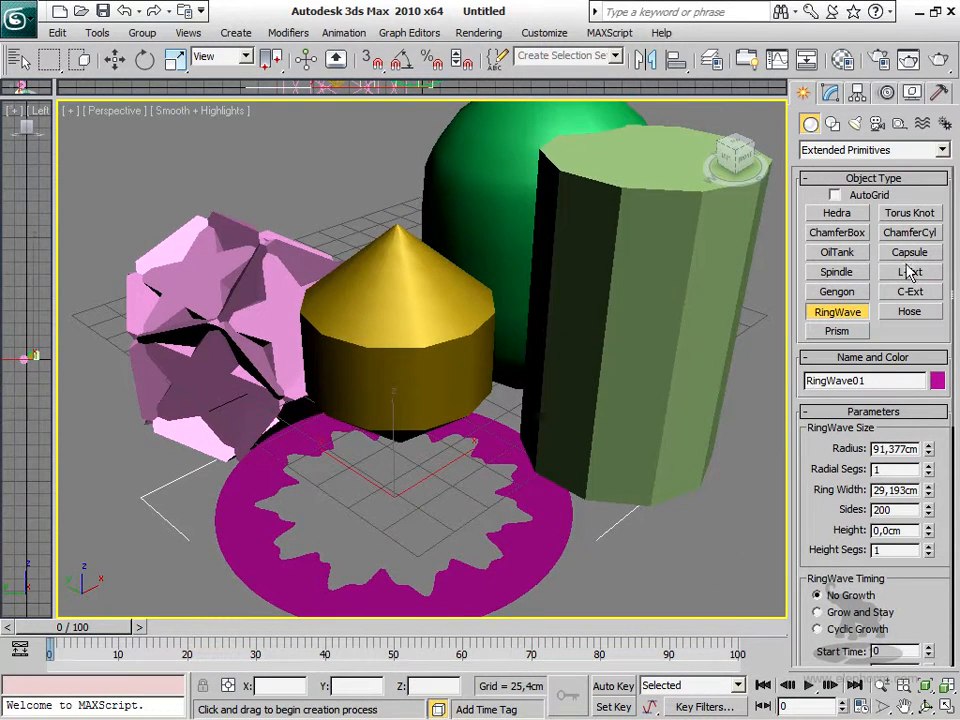
Create an L-Ext beside the gengon, with sides about 159 cm and 136 cm long and a height of about 96 cm.
left_click(910, 272)
middle_click_drag(563, 516, 501, 349)
left_click_drag(495, 343, 574, 590)
left_click(579, 342)
left_click(638, 386)
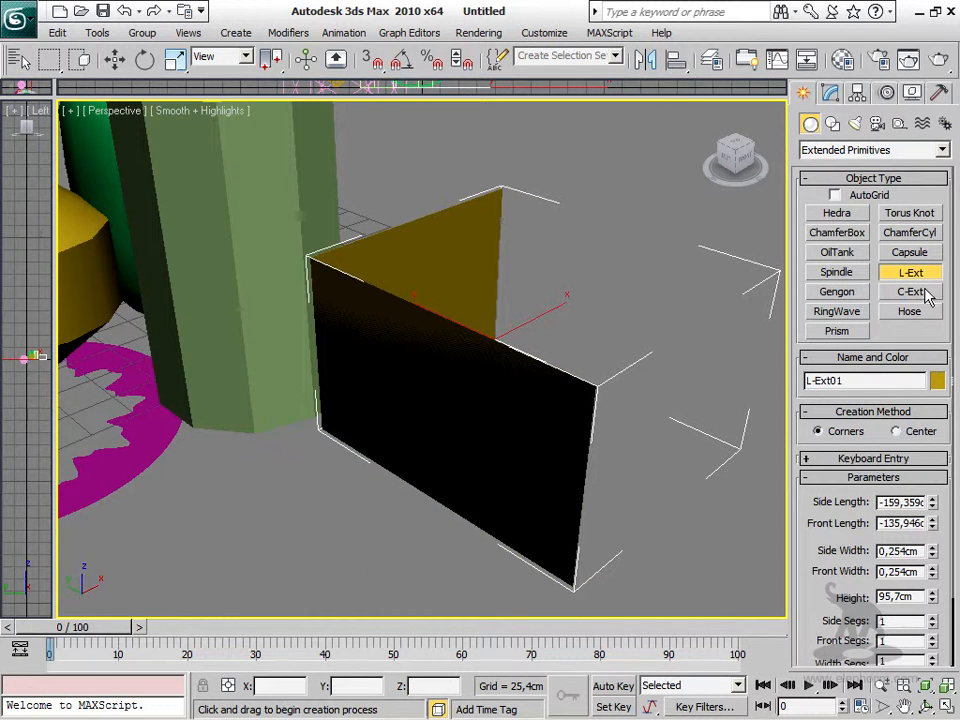
Create a thin-walled C-Ext beyond the L-shaped extrusion.
left_click(910, 291)
left_click_drag(632, 320, 703, 458)
left_click(692, 344)
Create a free Hose in front of the other primitives.
left_click(909, 311)
left_click_drag(193, 587, 293, 559)
middle_click_drag(159, 221, 420, 343)
scroll(420, 343, "down", 5)
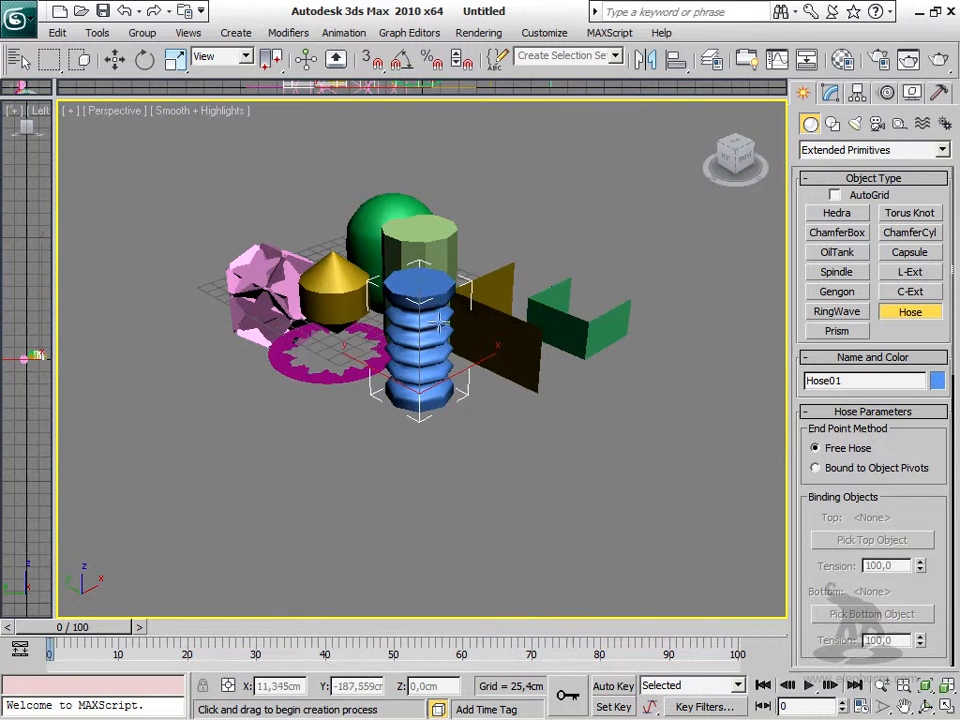
middle_click_drag(660, 413, 634, 452)
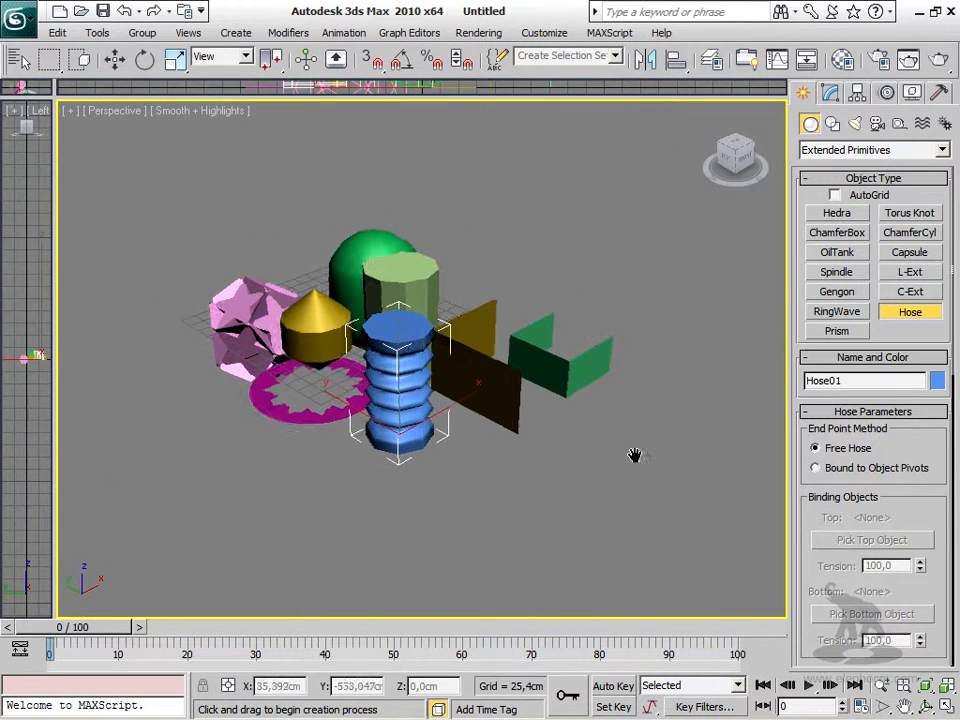
left_click(908, 233)
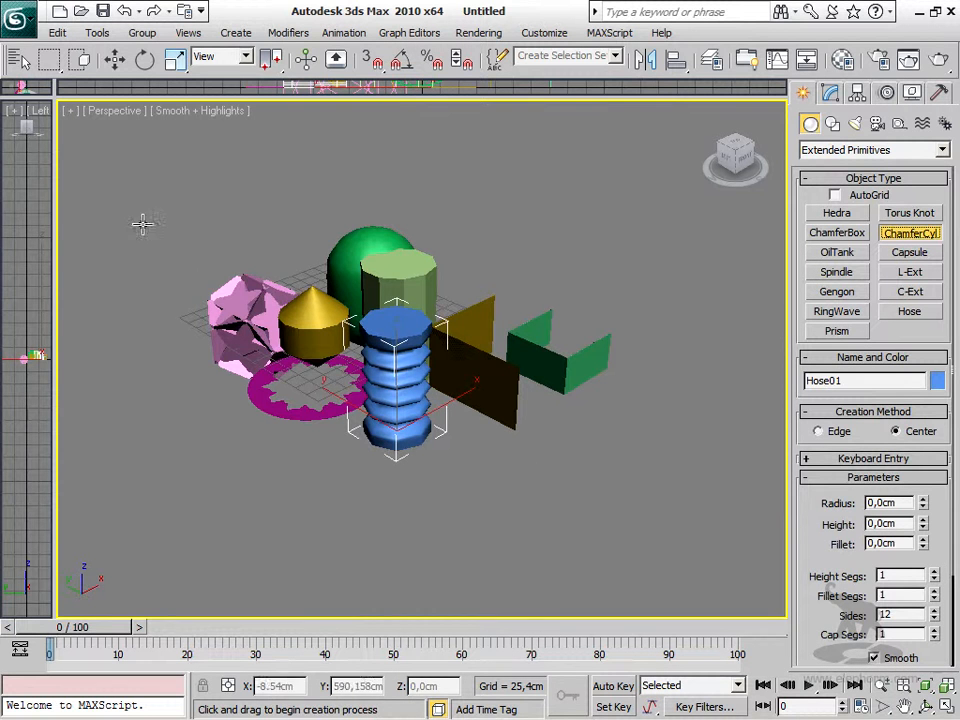
Reset the scene without saving the changes.
left_click(18, 16)
left_click(45, 100)
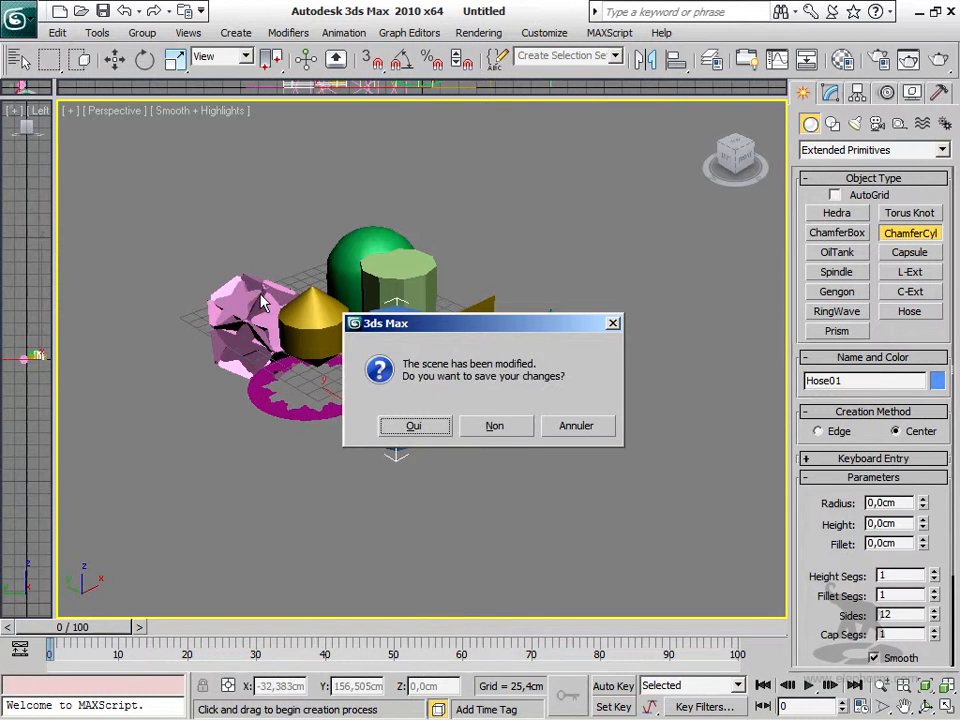
left_click(493, 427)
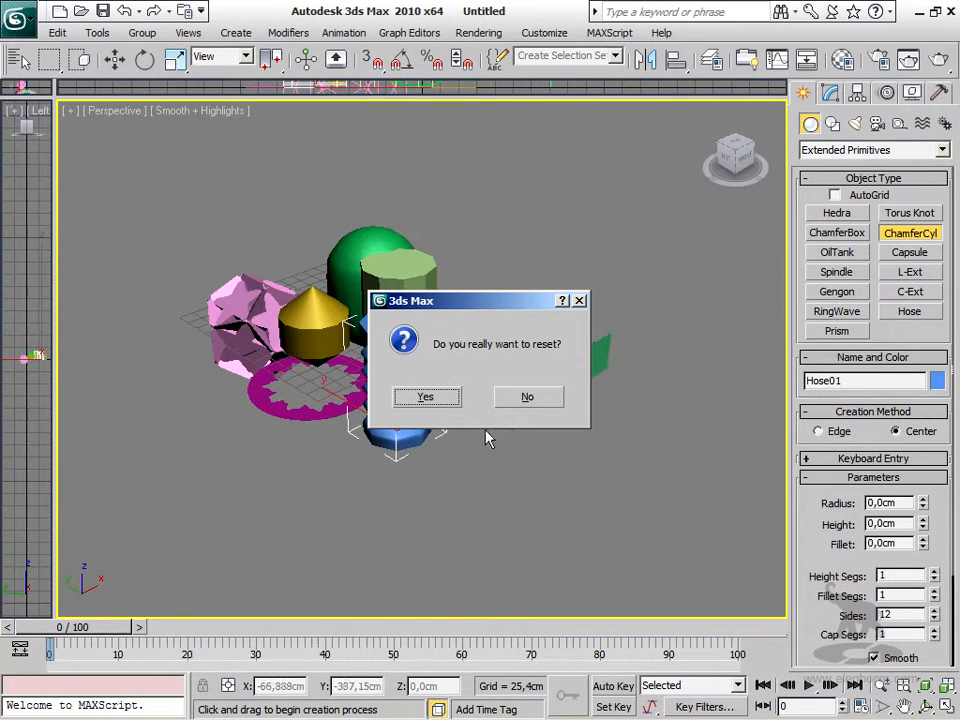
left_click(427, 396)
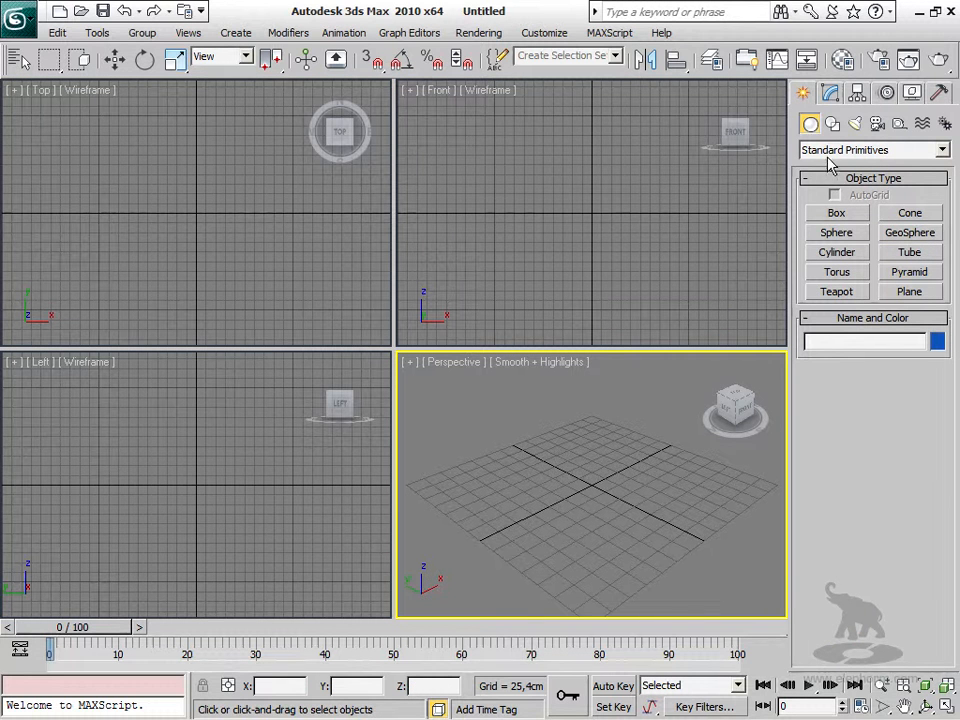
Create an Extended Primitives ChamferBox about 189 cm long, 144 cm wide and 101 cm high, with a fillet of about 10 cm.
left_click(805, 151)
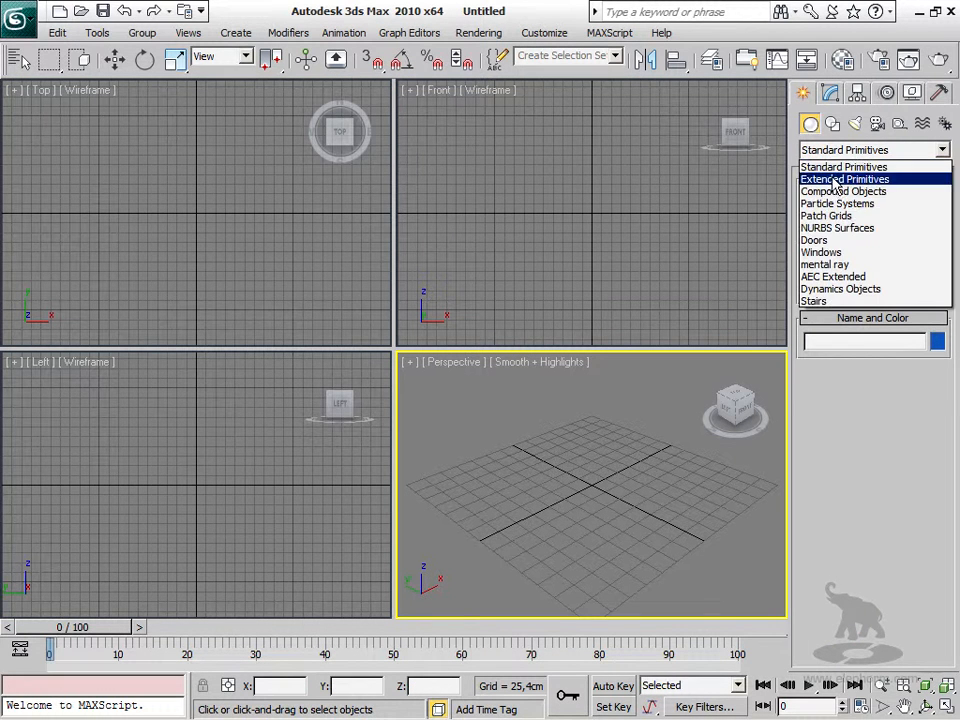
left_click(830, 178)
left_click(836, 232)
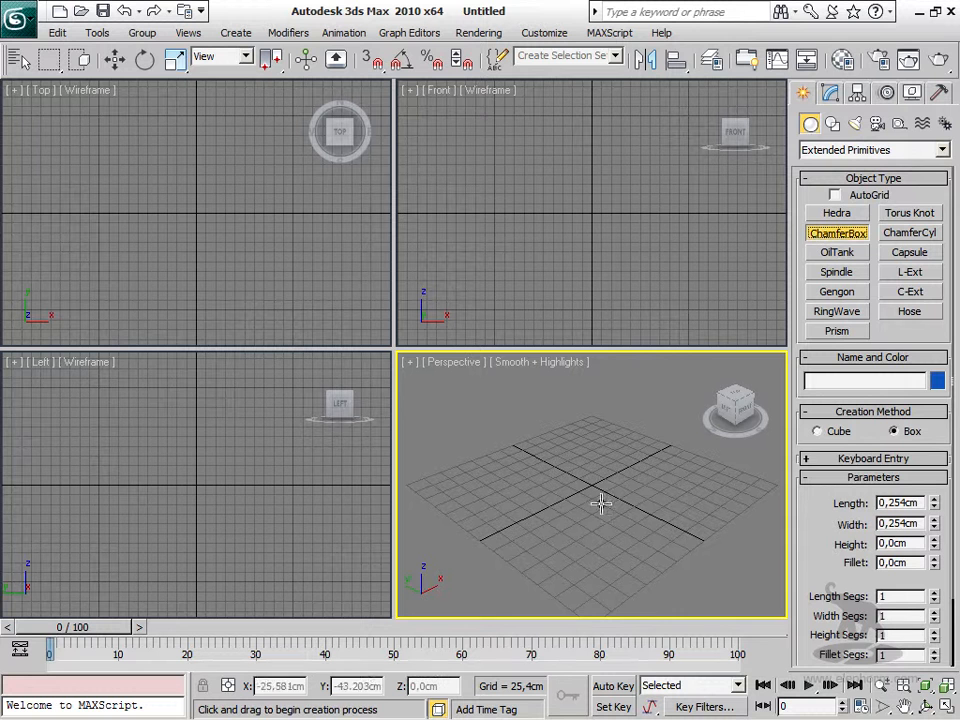
left_click_drag(509, 502, 699, 516)
left_click(676, 436)
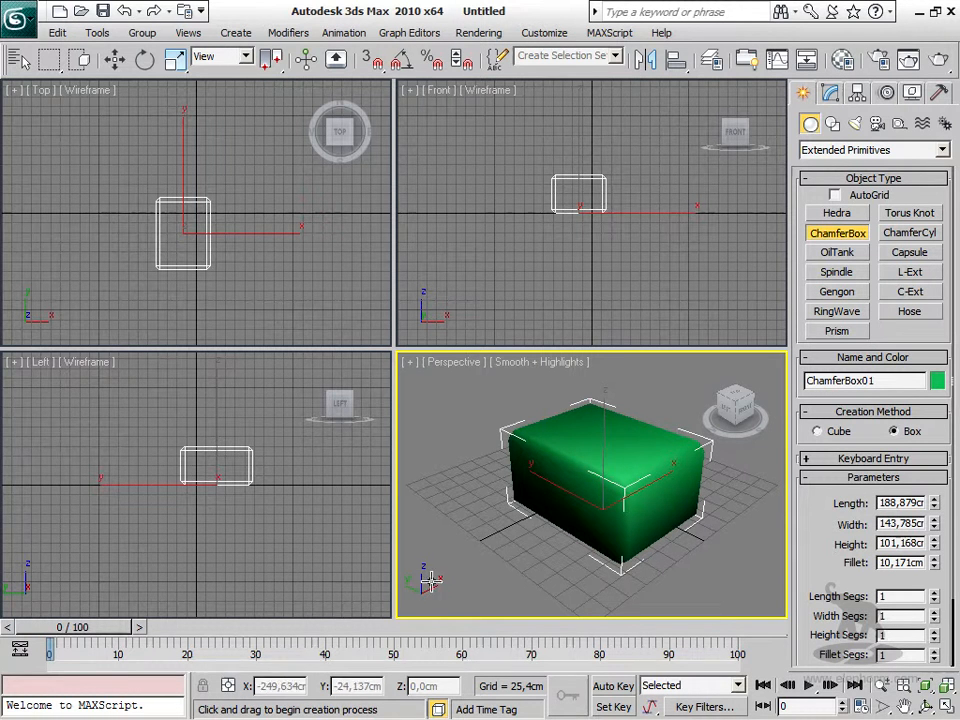
left_click_drag(443, 489, 477, 570)
left_click(473, 506)
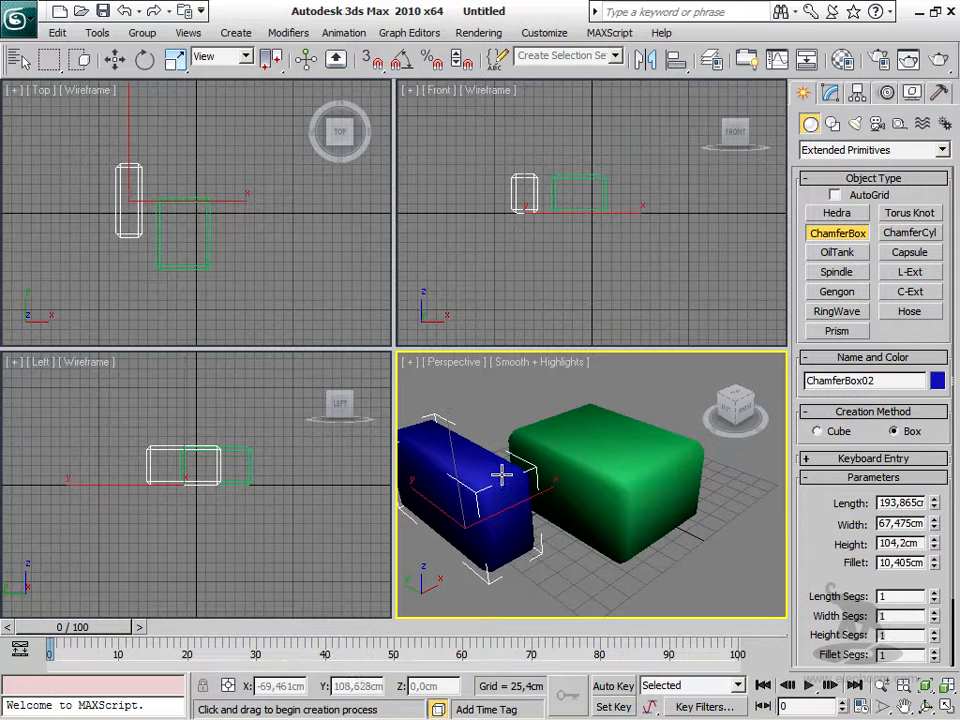
right_click(501, 474)
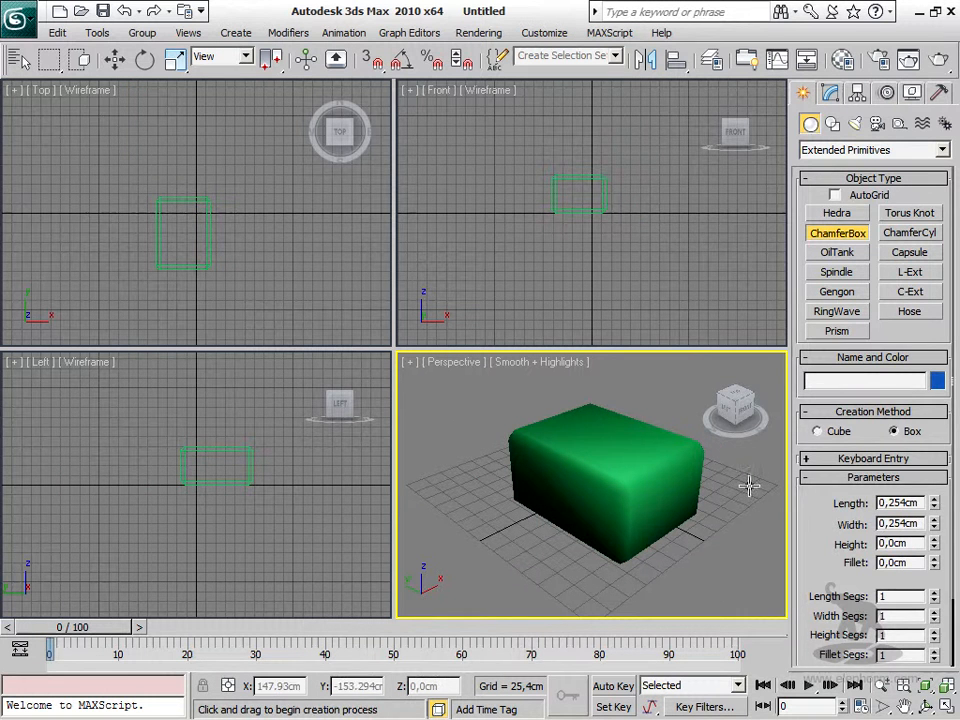
Select the chamfer box, open its parameters for modification and enlarge the Perspective viewport around it.
right_click(621, 469)
left_click(621, 469)
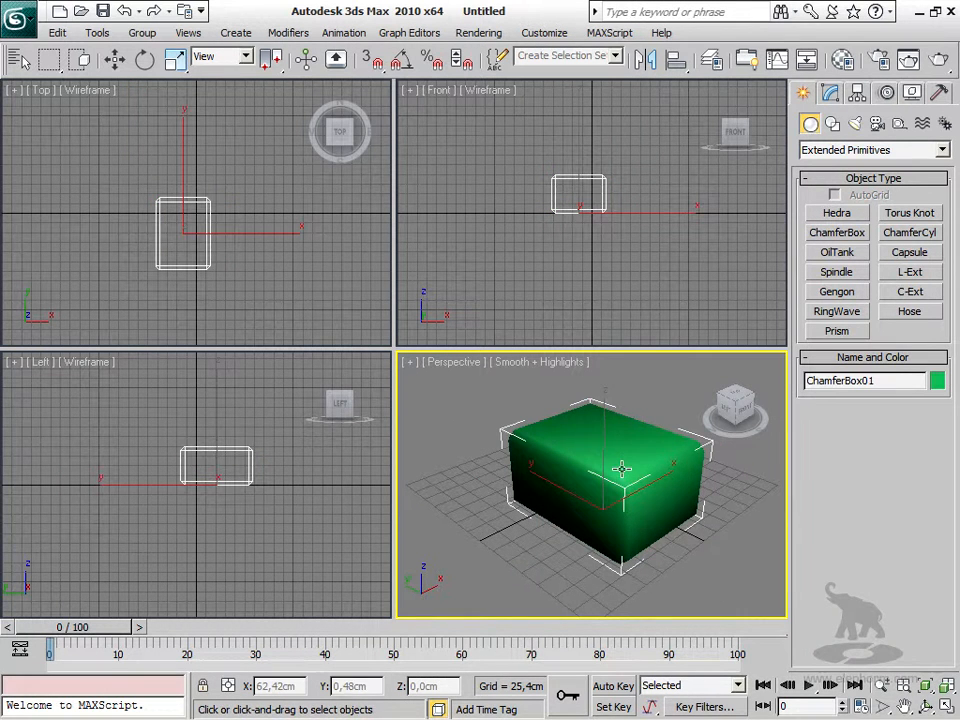
left_click(829, 93)
left_click_drag(394, 348, 19, 96)
middle_click_drag(443, 419, 417, 420)
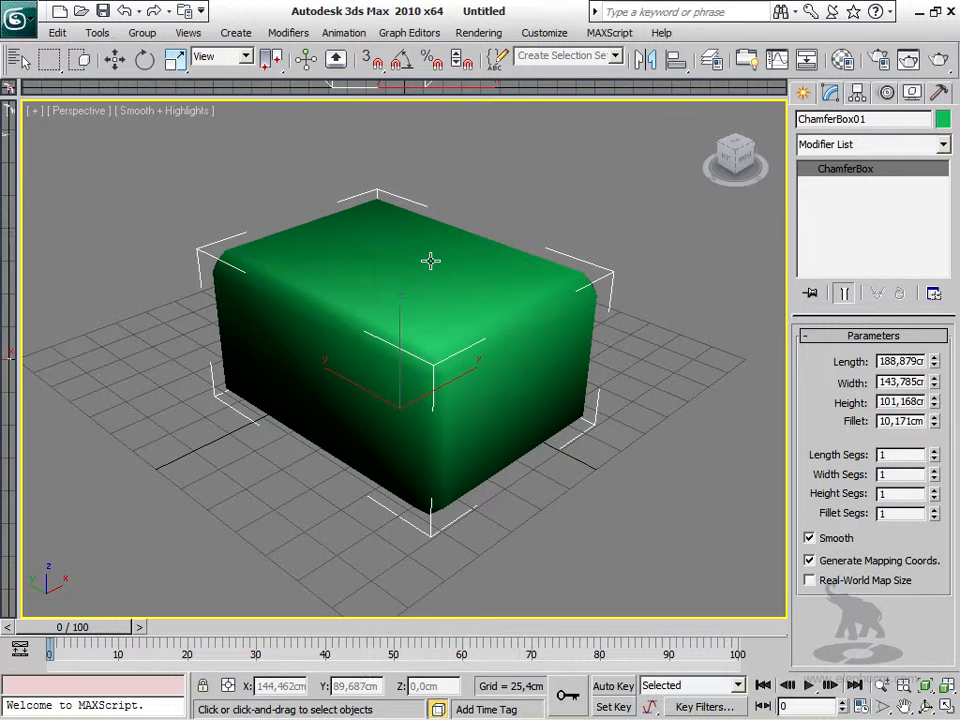
Show edged faces and set the chamfer box's length segments to 8, width segments to 6 and height segments to 8.
key("F4")
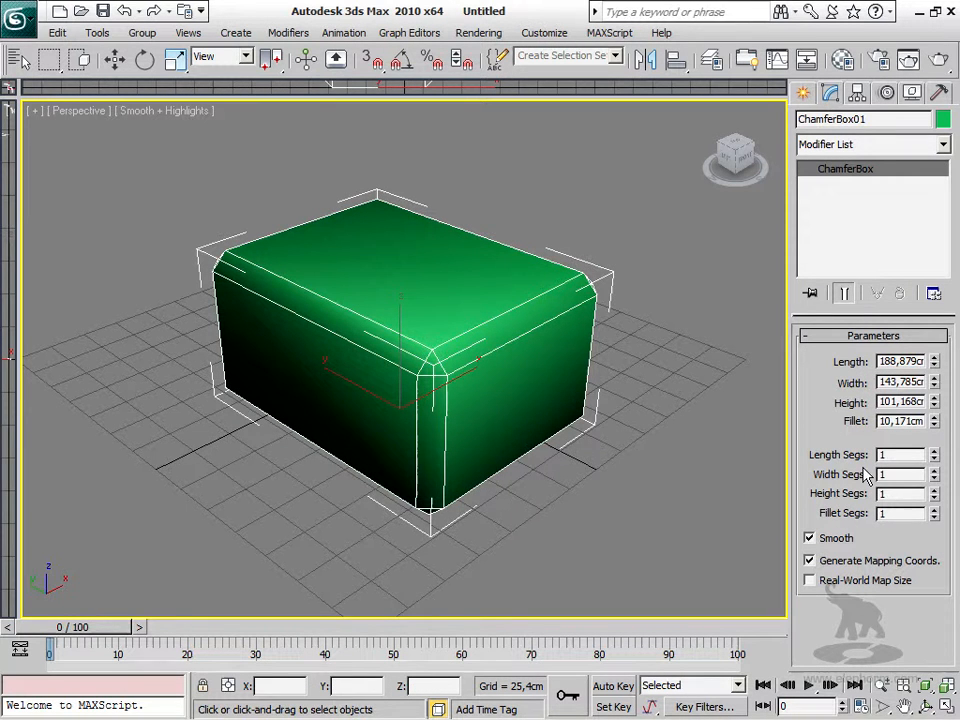
middle_click_drag(463, 375, 957, 425, "alt")
left_click_drag(935, 453, 934, 391)
left_click_drag(932, 478, 942, 423)
left_click_drag(935, 493, 934, 421)
middle_click_drag(430, 442, 535, 383, "alt")
middle_click_drag(513, 350, 541, 313, "alt")
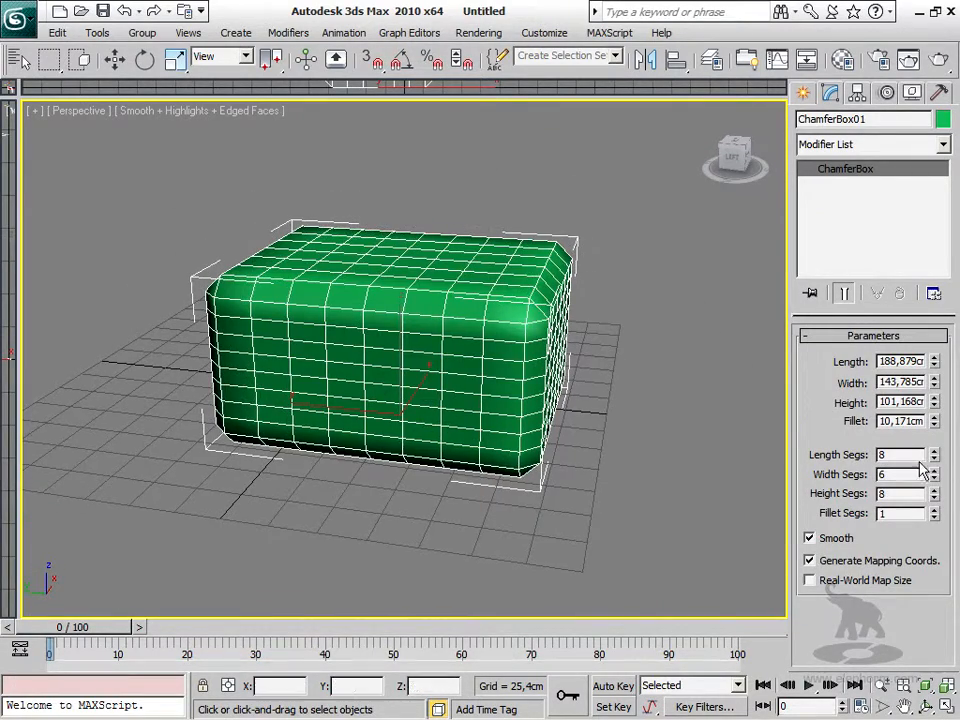
Reset the chamfer box's length, width and height segments to 1.
left_click_drag(935, 457, 944, 582)
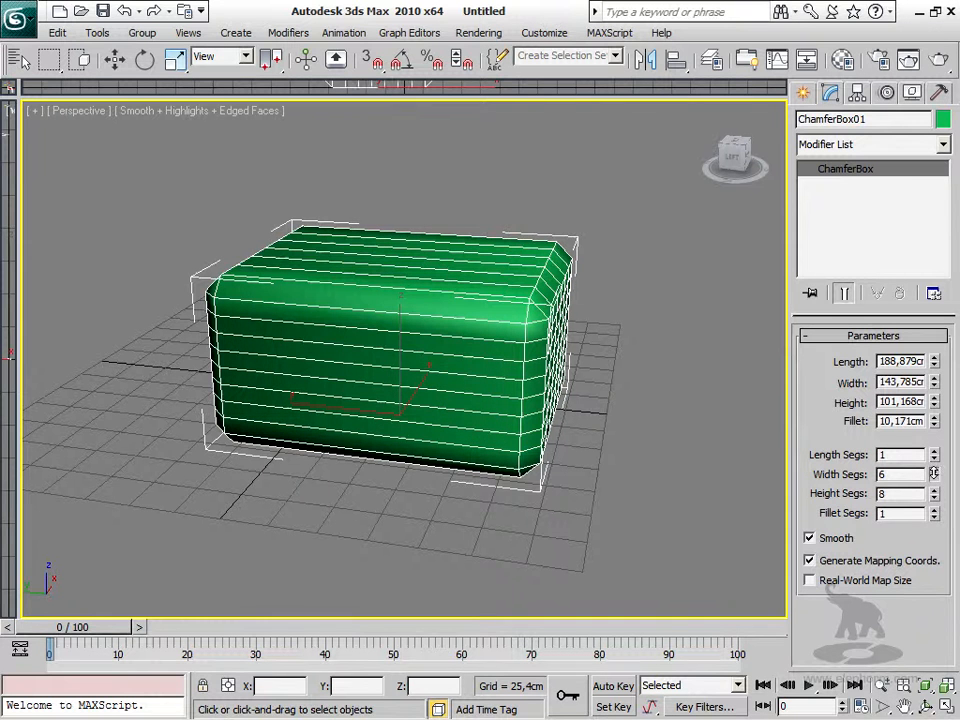
left_click_drag(935, 490, 932, 563)
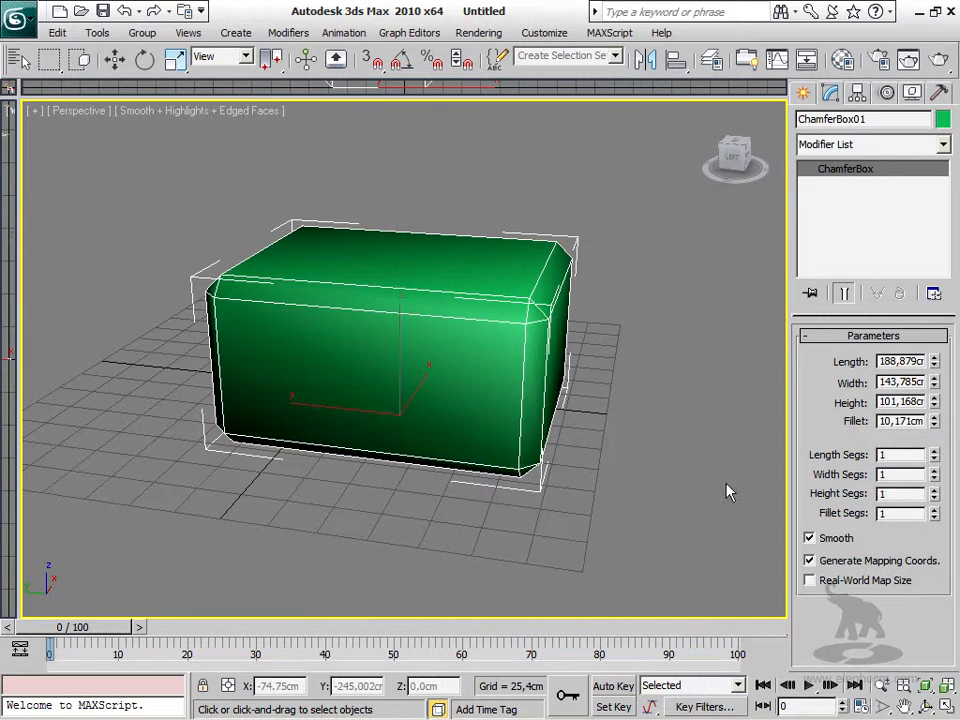
Increase the chamfer box's fillet segments to 6 to round its corners.
middle_click_drag(506, 349, 519, 335, "alt")
scroll(519, 335, "up", 6)
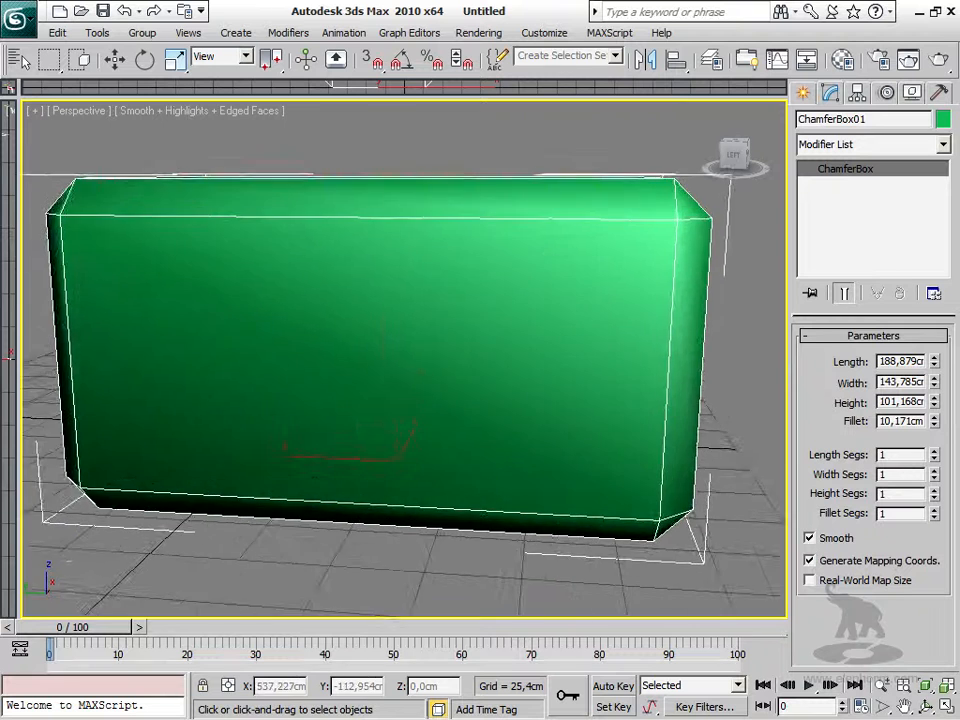
middle_click_drag(589, 269, 459, 324)
middle_click_drag(546, 243, 471, 318, "alt")
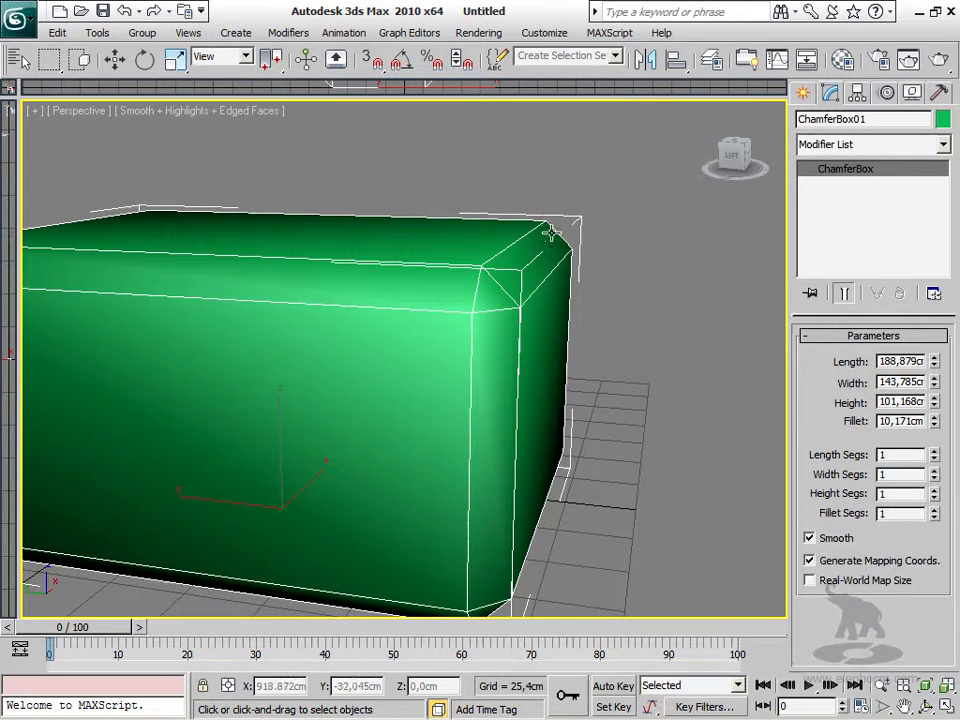
left_click(934, 510)
left_click(934, 510)
mouse_move(937, 479)
left_mouse_down()
mouse_move(934, 490)
mouse_move(937, 466)
left_mouse_up()
Adjust the chamfer box to about 126.5 cm wide and 114.3 cm high, with a fillet of about 3.3 cm.
middle_click_drag(660, 391, 677, 418, "alt")
left_click_drag(935, 402, 937, 488)
middle_click_drag(651, 474, 607, 362, "alt")
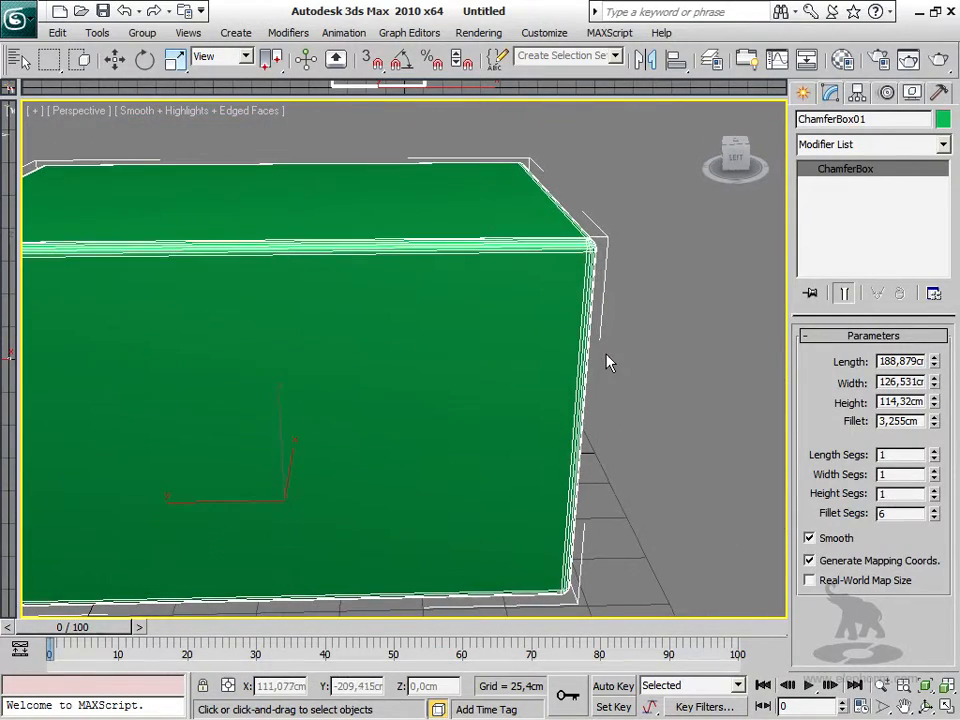
Turn off edged faces and view the whole chamfer box with plain smooth shading.
key("F4")
scroll(607, 362, "down", 5)
middle_click_drag(578, 482, 638, 508, "alt")
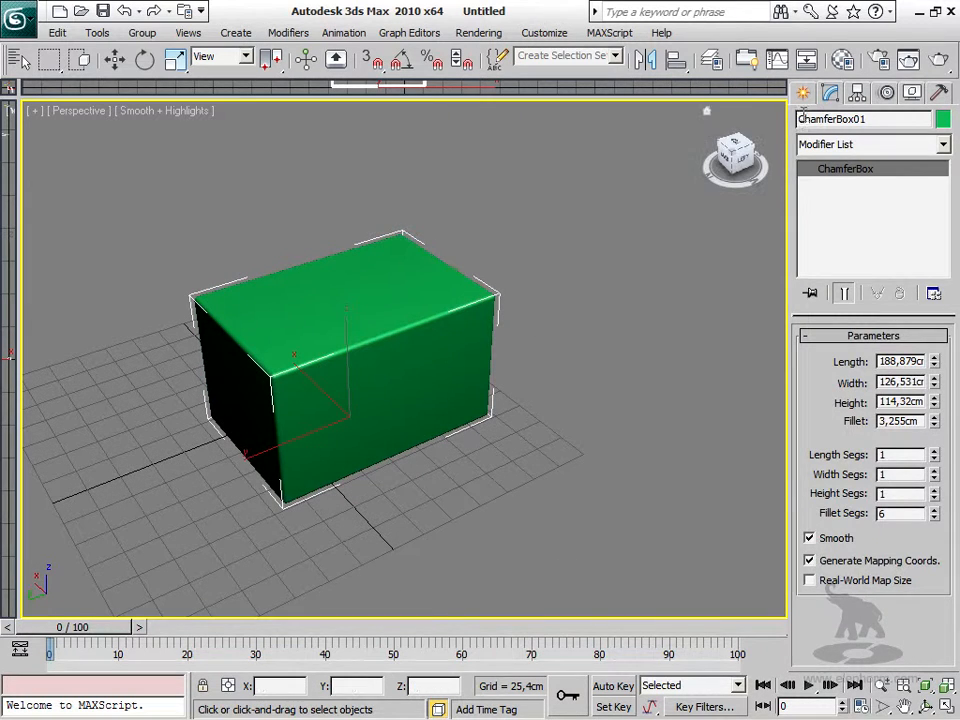
Create a Standard Primitives Box beside the chamfer box and compare the edges of the two objects.
left_click(804, 93)
left_click(816, 150)
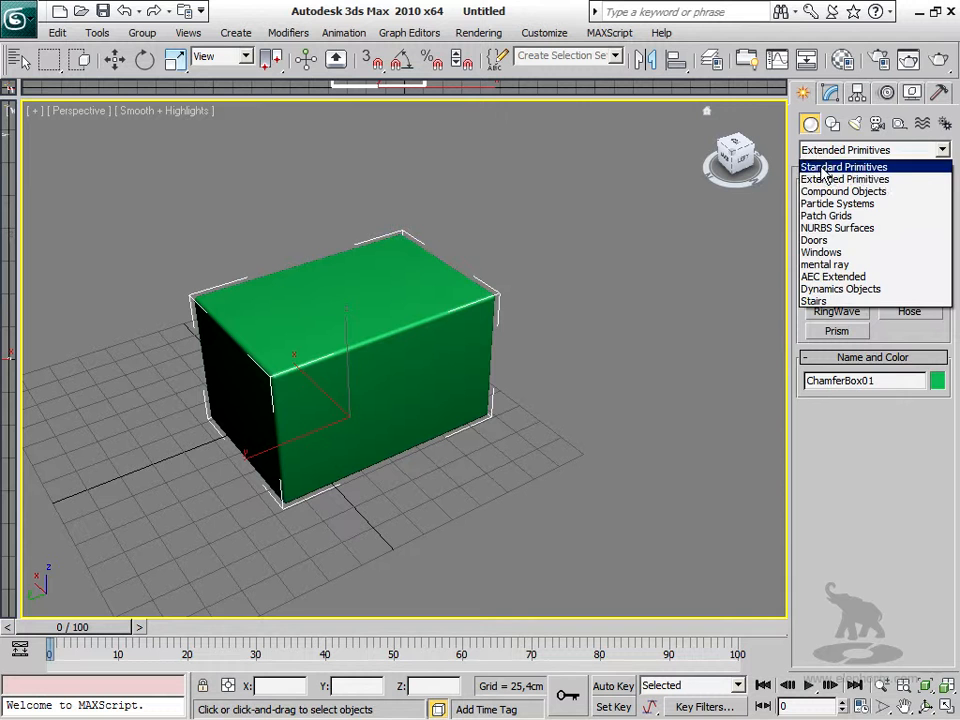
left_click(822, 167)
left_click(837, 213)
left_click_drag(612, 498, 658, 517)
left_click(651, 358)
right_click(651, 358)
middle_click_drag(440, 522, 534, 480, "alt")
right_click(610, 303)
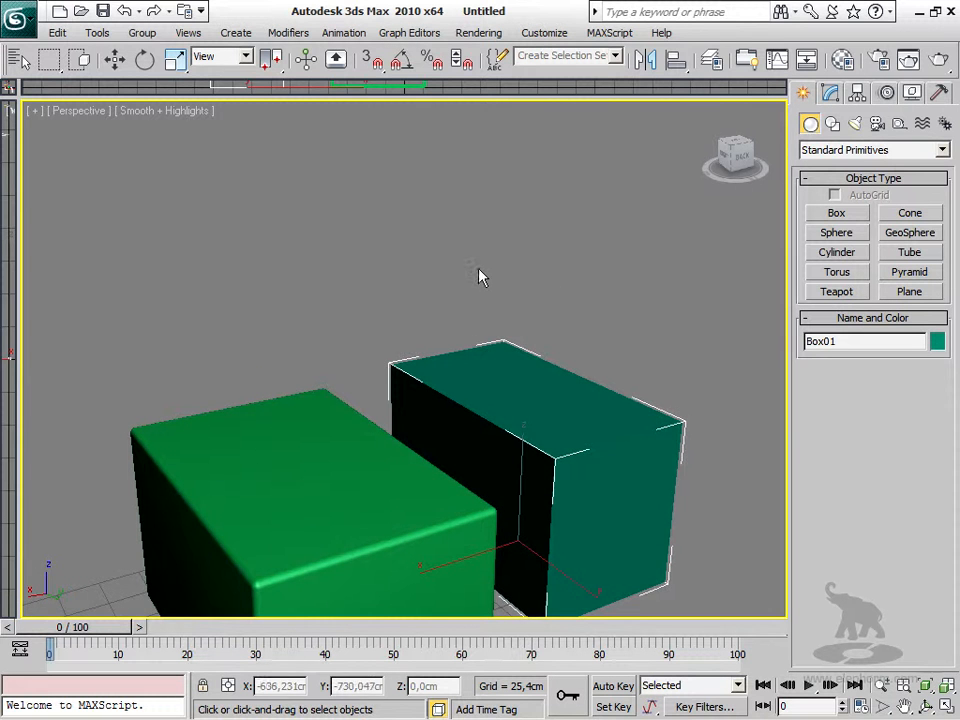